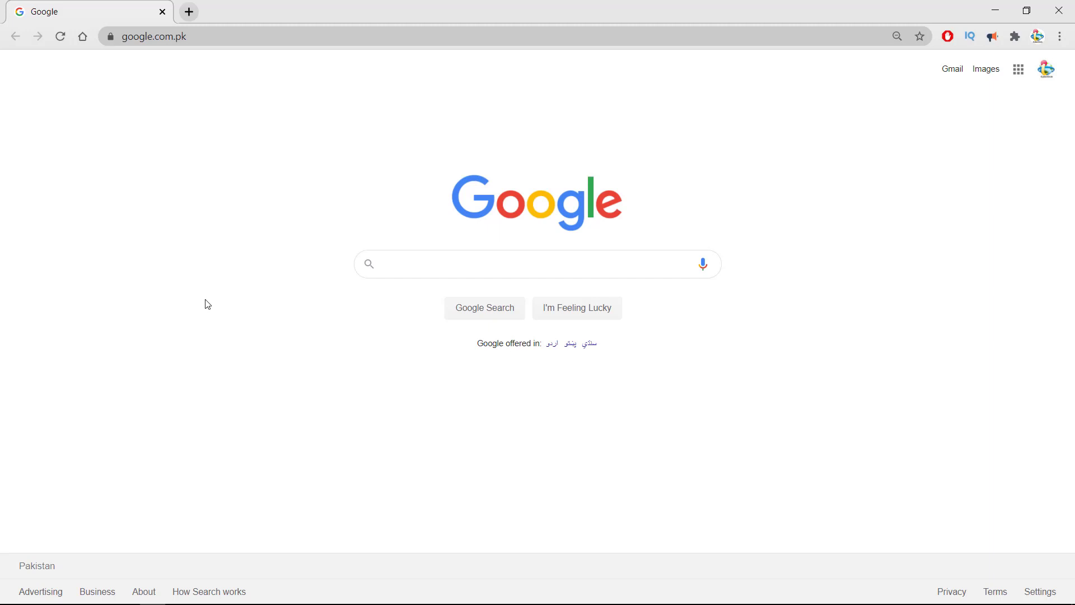
Search Google for 'autocad online'.
{"action": "left_click", "coordinate": [455, 259]}
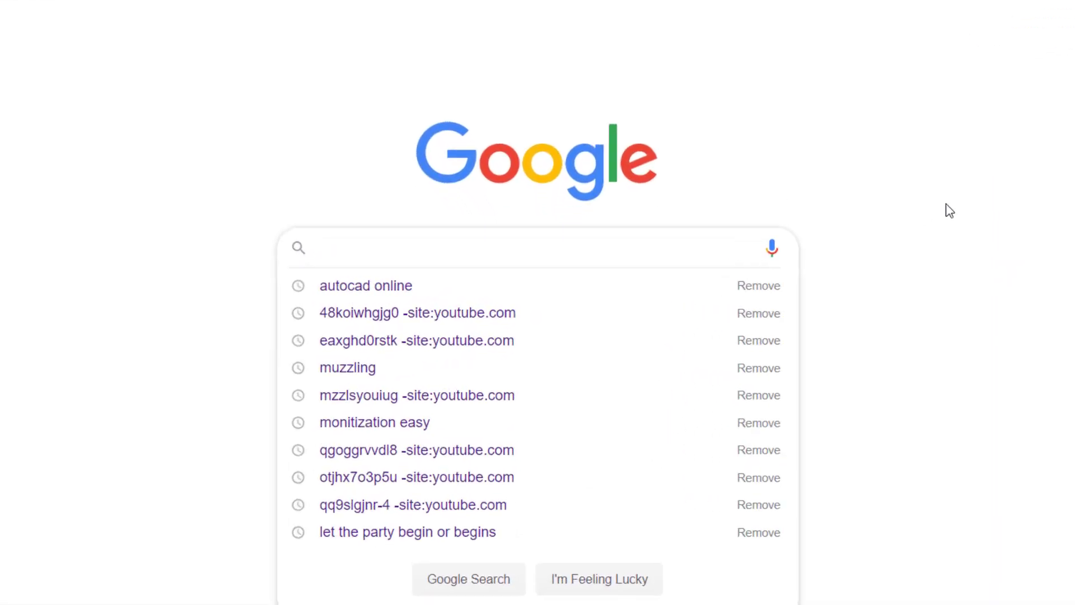
{"action": "type", "text": "autocad online"}
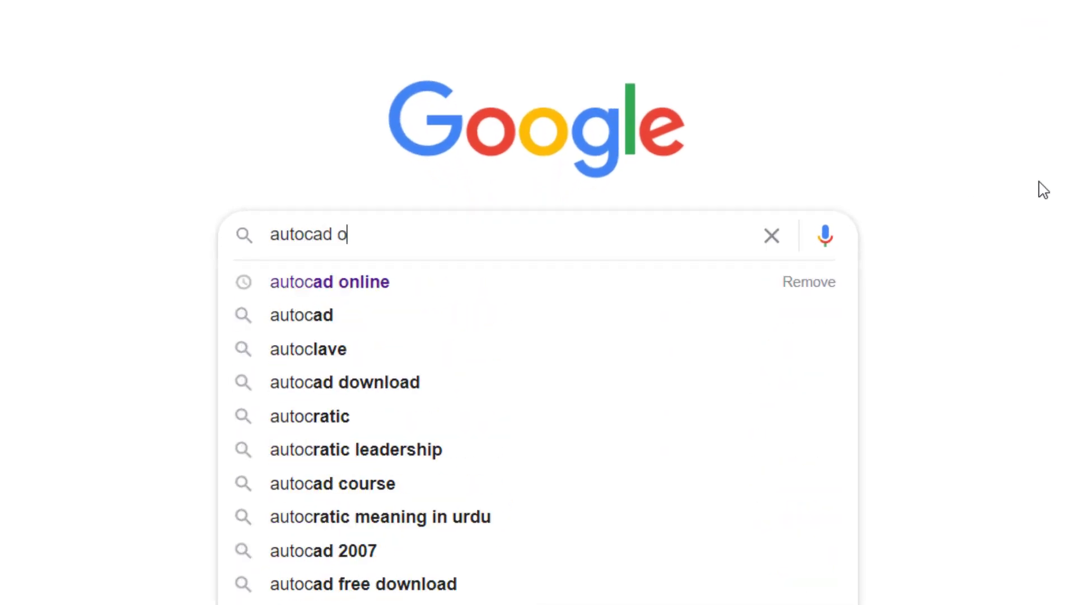
{"action": "key", "text": "Return"}
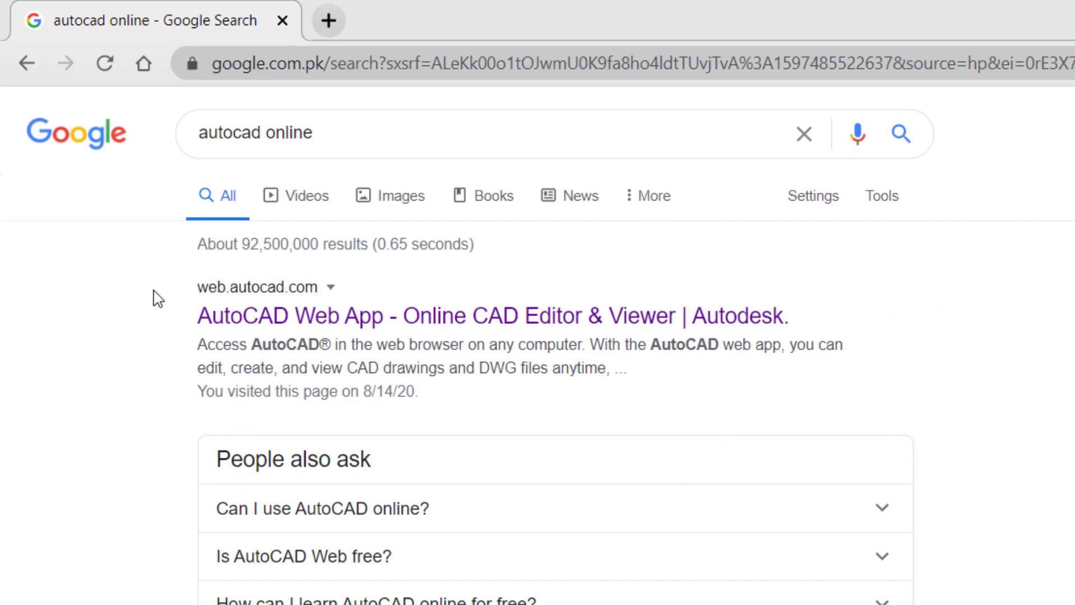
Open the AutoCAD Web App result and dismiss the free-account sign-up window unused.
{"action": "left_click", "coordinate": [410, 326]}
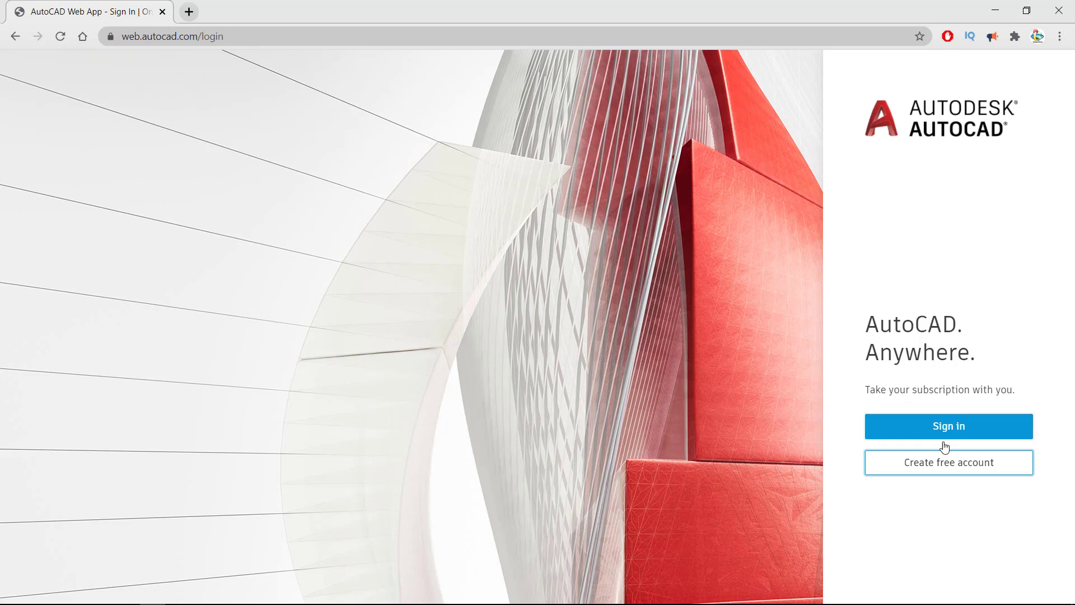
{"action": "left_click", "coordinate": [910, 468]}
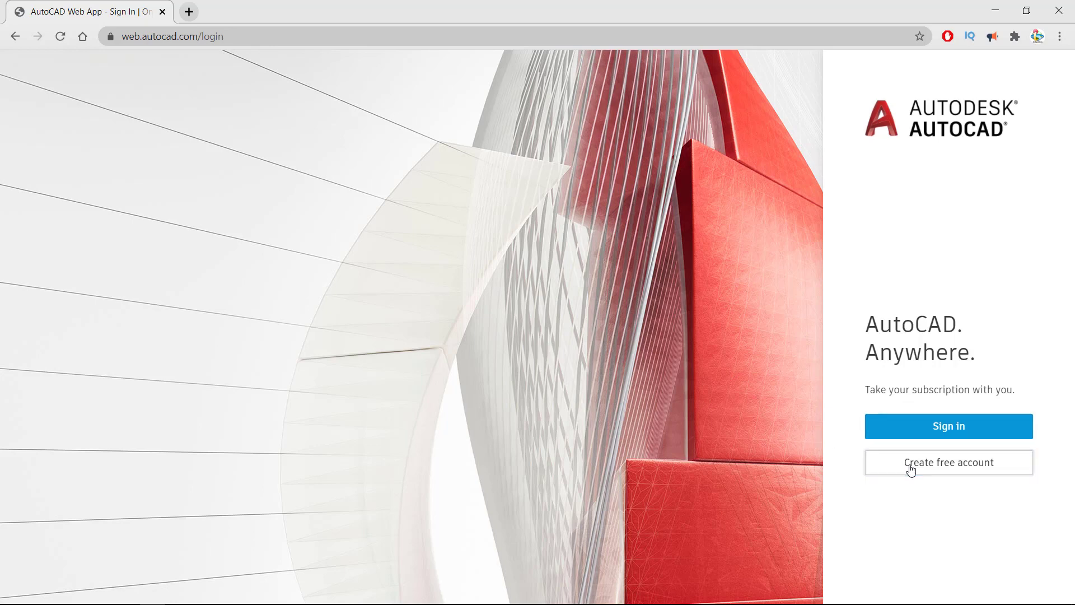
{"action": "left_click", "coordinate": [963, 468]}
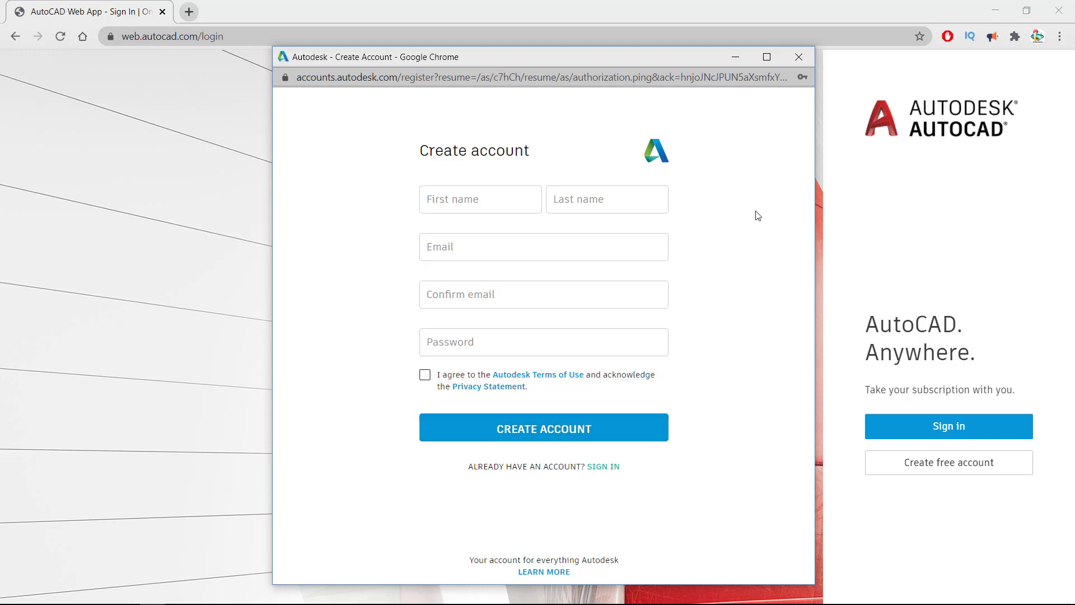
{"action": "key", "text": "ctrl+w"}
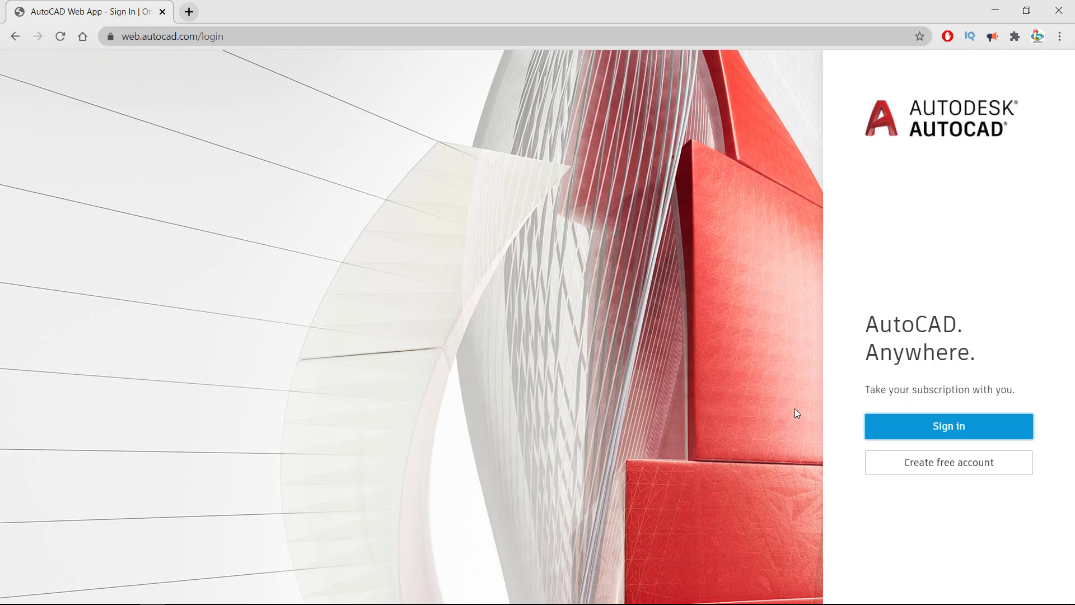
Sign in with the existing account and open the Samples folder.
{"action": "left_click", "coordinate": [953, 436]}
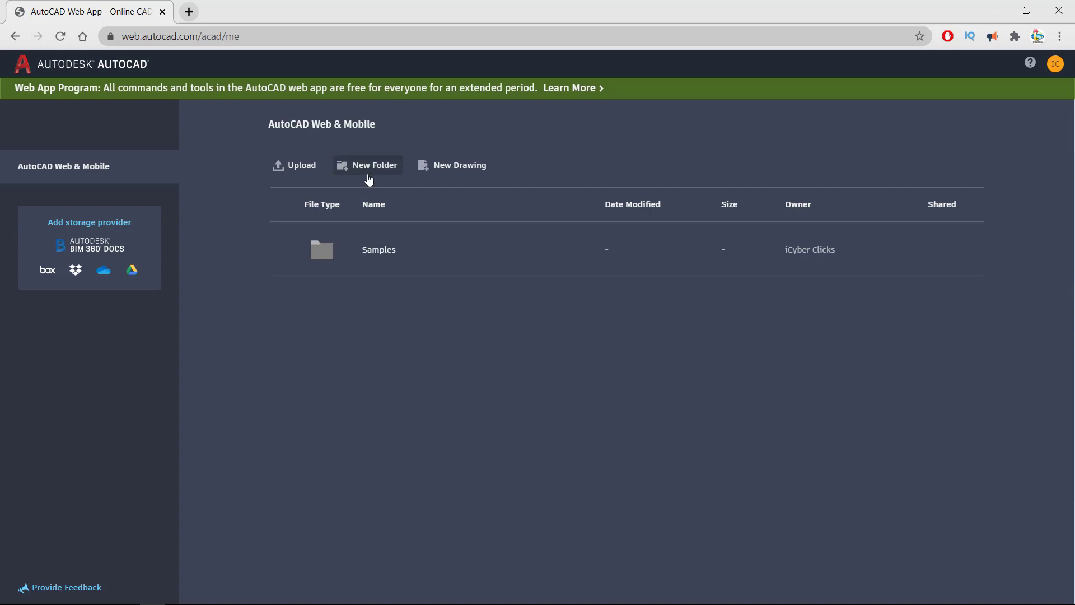
{"action": "left_click", "coordinate": [385, 255]}
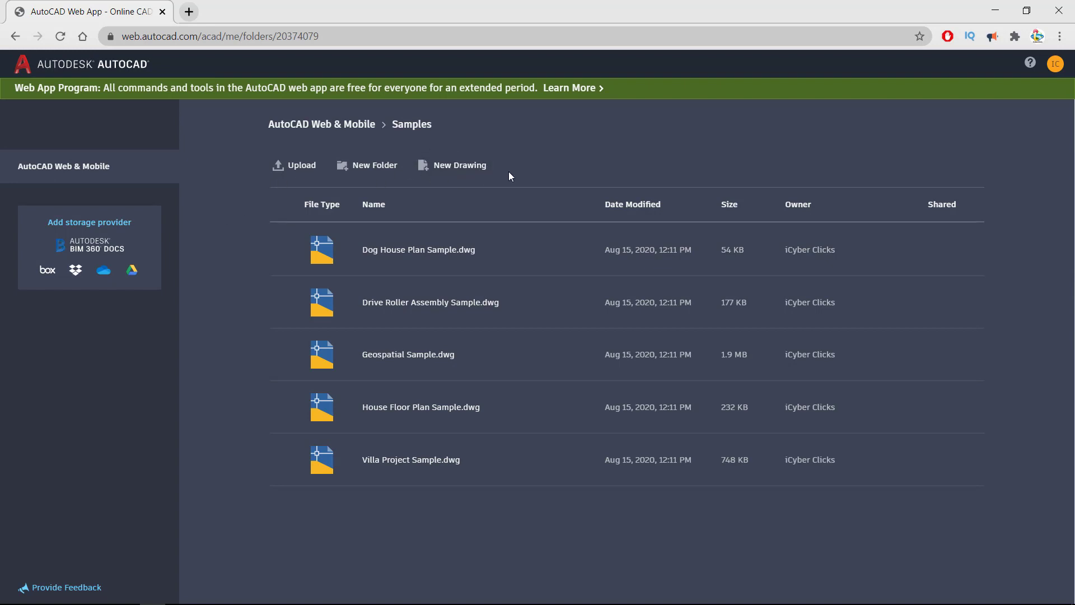
Create and open a new drawing named 'My House Plan', keeping Metric drawing units.
{"action": "left_click", "coordinate": [443, 171]}
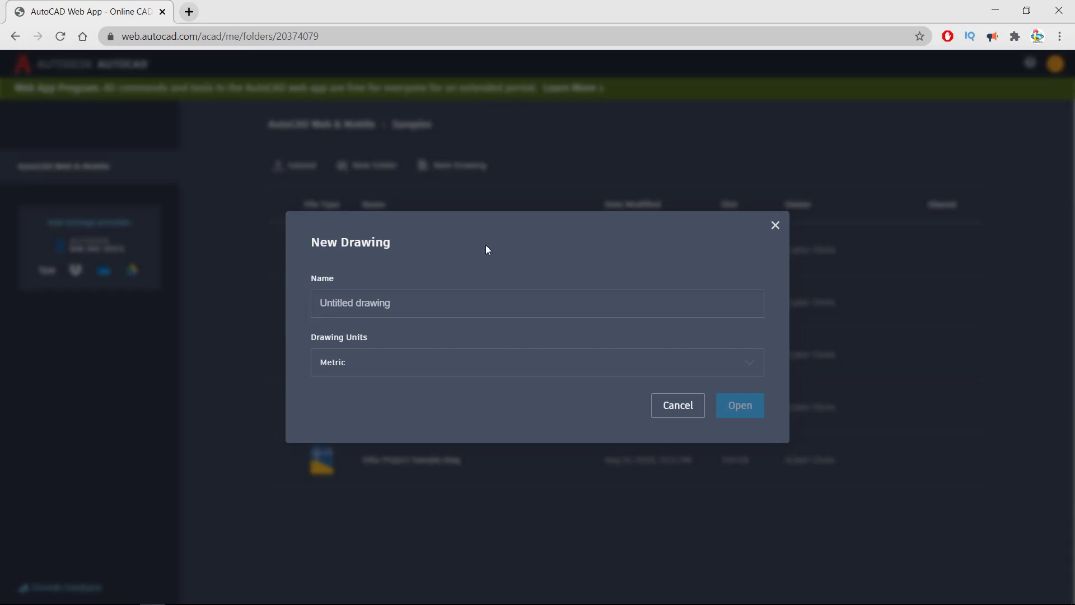
{"action": "type", "text": "My"}
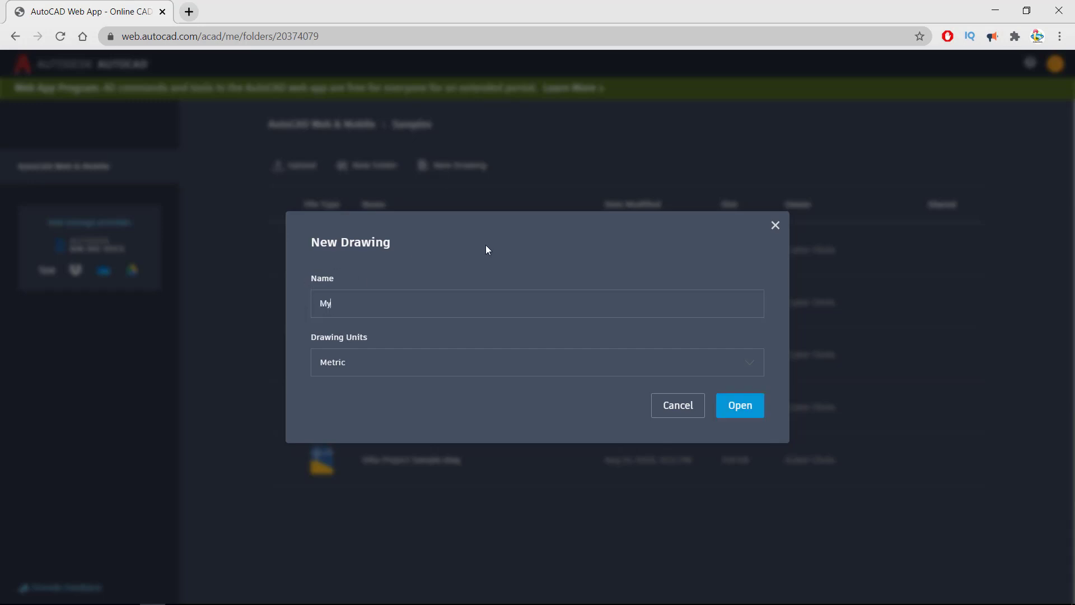
{"action": "type", "text": " HOuse"}
{"action": "key", "text": "BackSpace"}
{"action": "key", "text": "BackSpace"}
{"action": "key", "text": "BackSpace"}
{"action": "type", "text": "ouse Plan"}
{"action": "left_click", "coordinate": [381, 365]}
{"action": "left_click", "coordinate": [381, 366]}
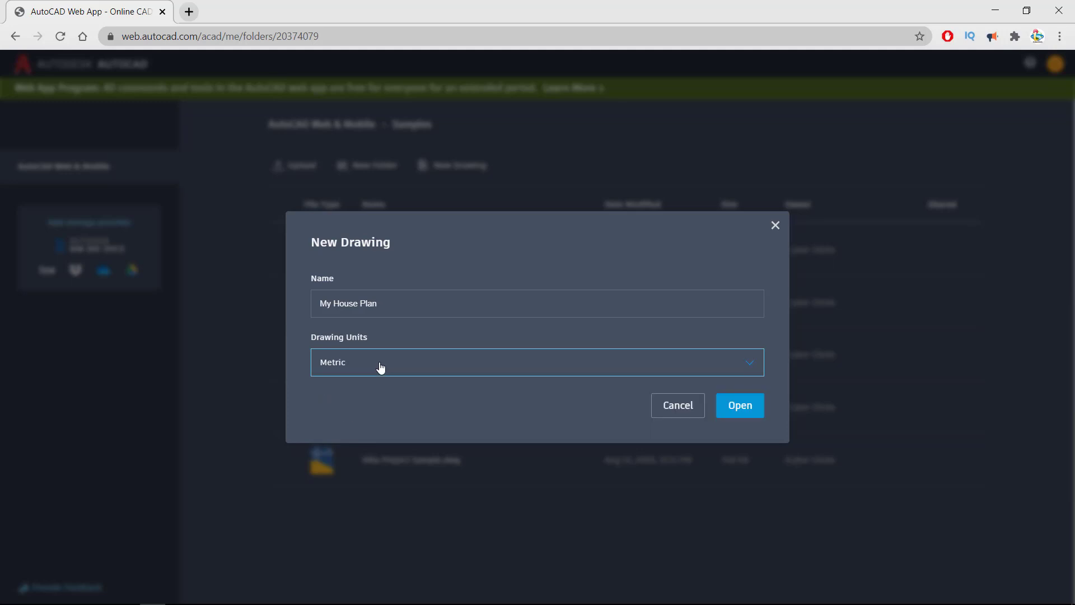
{"action": "left_click", "coordinate": [737, 408]}
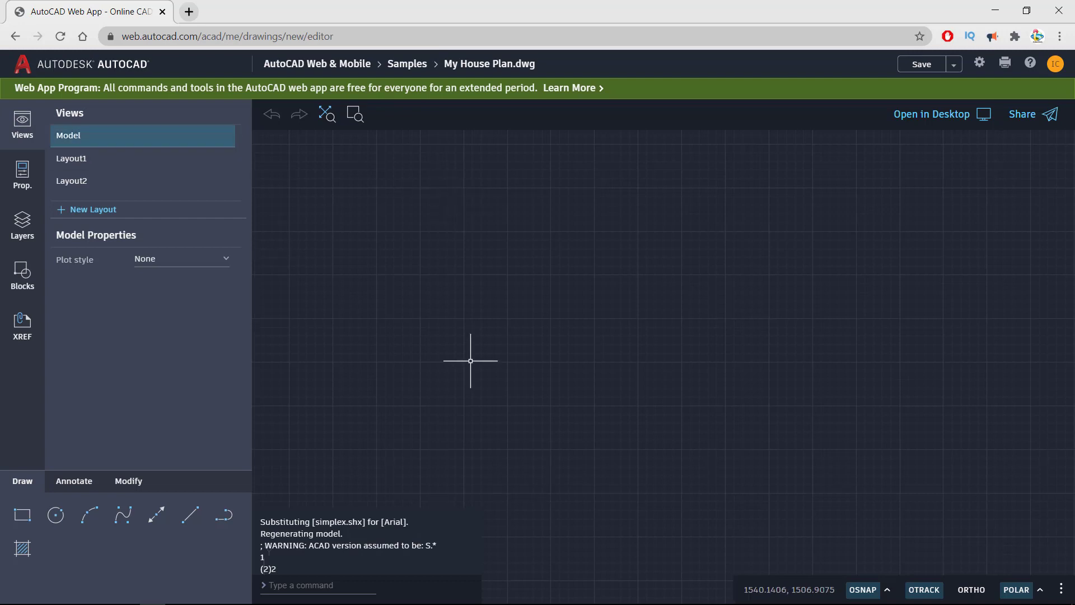
Look over the Layout1 paper sheet zoomed out, then return to Model space.
{"action": "left_click", "coordinate": [83, 167]}
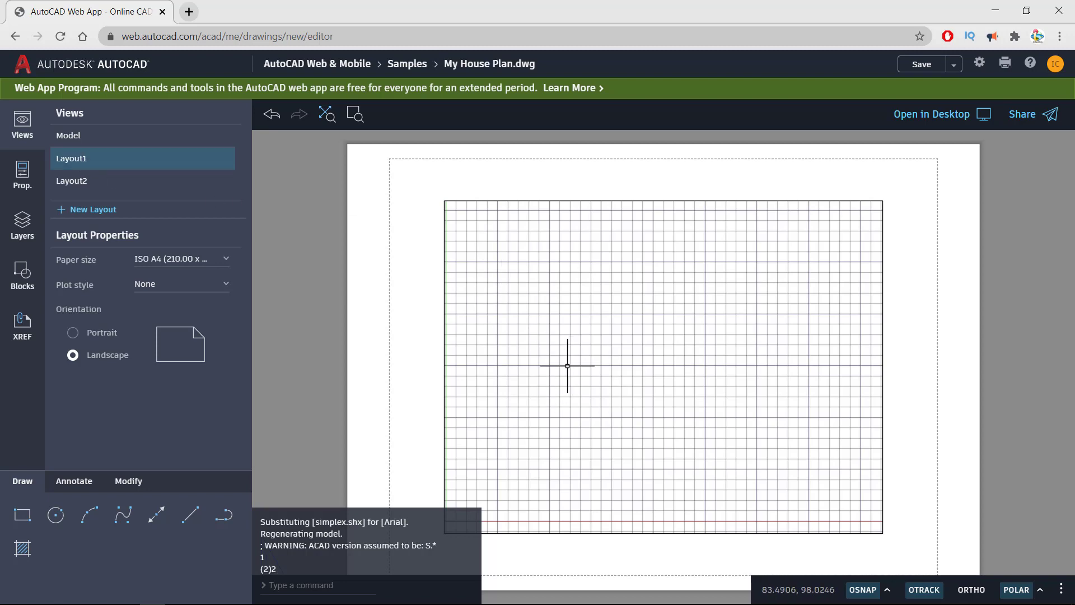
{"action": "scroll", "coordinate": [723, 262], "scroll_direction": "down", "scroll_amount": 1}
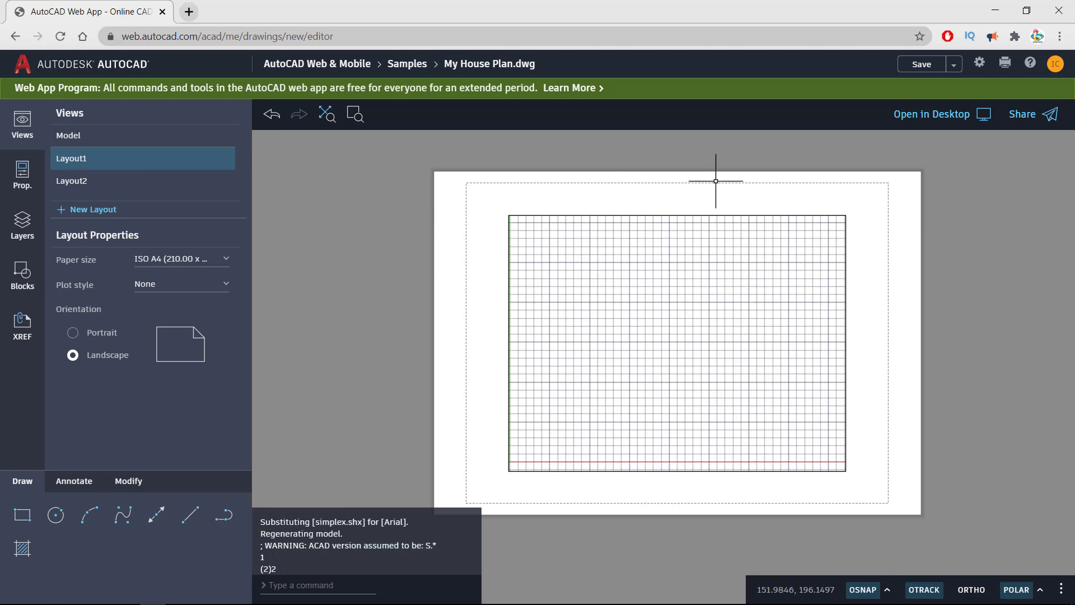
{"action": "left_click", "coordinate": [127, 137]}
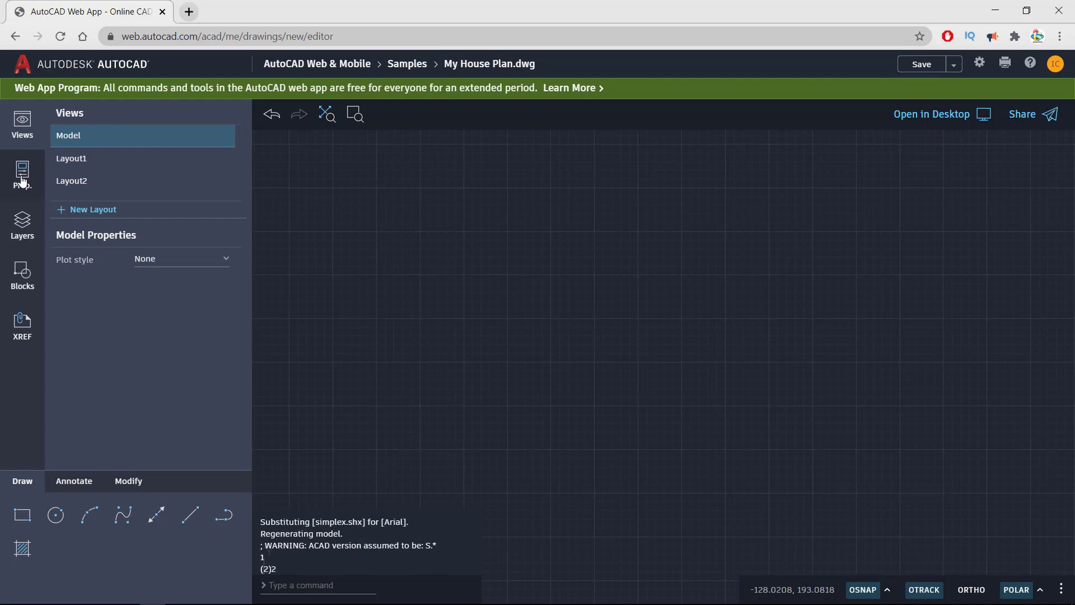
Show the Properties panel, then the Layers list with layers 0 and Defpoints.
{"action": "left_click", "coordinate": [22, 179]}
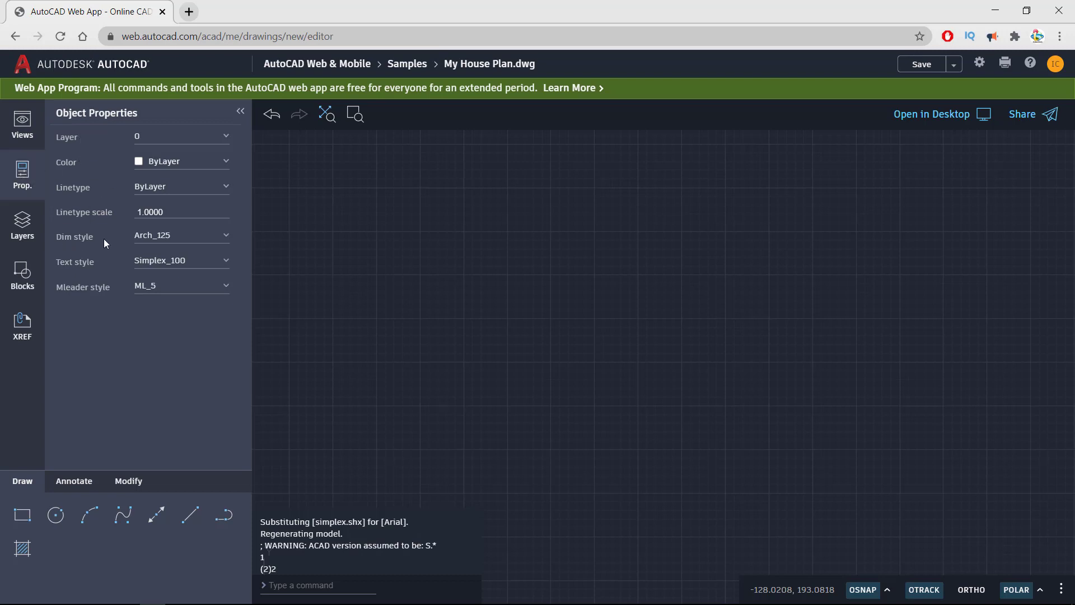
{"action": "left_click", "coordinate": [23, 236]}
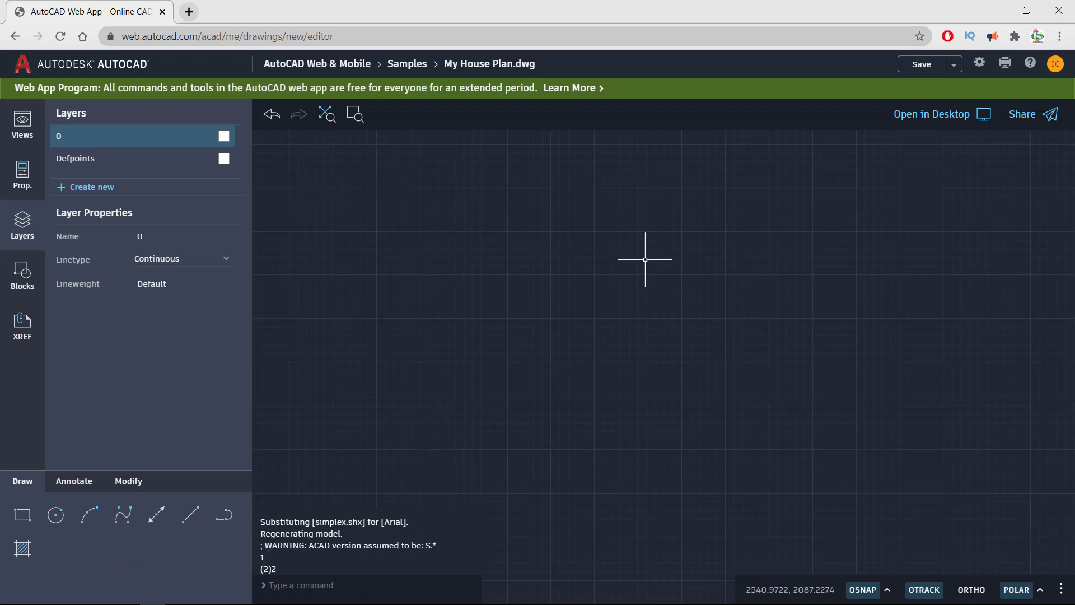
From the Annotate tools, start the Measure tool and cancel it.
{"action": "left_click", "coordinate": [82, 482]}
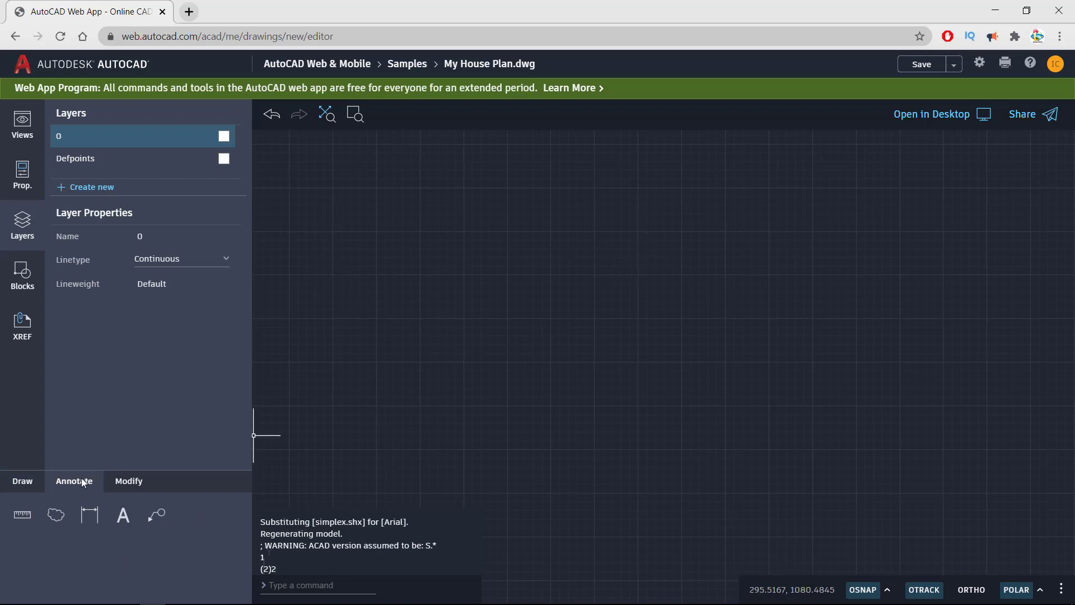
{"action": "left_click", "coordinate": [24, 514]}
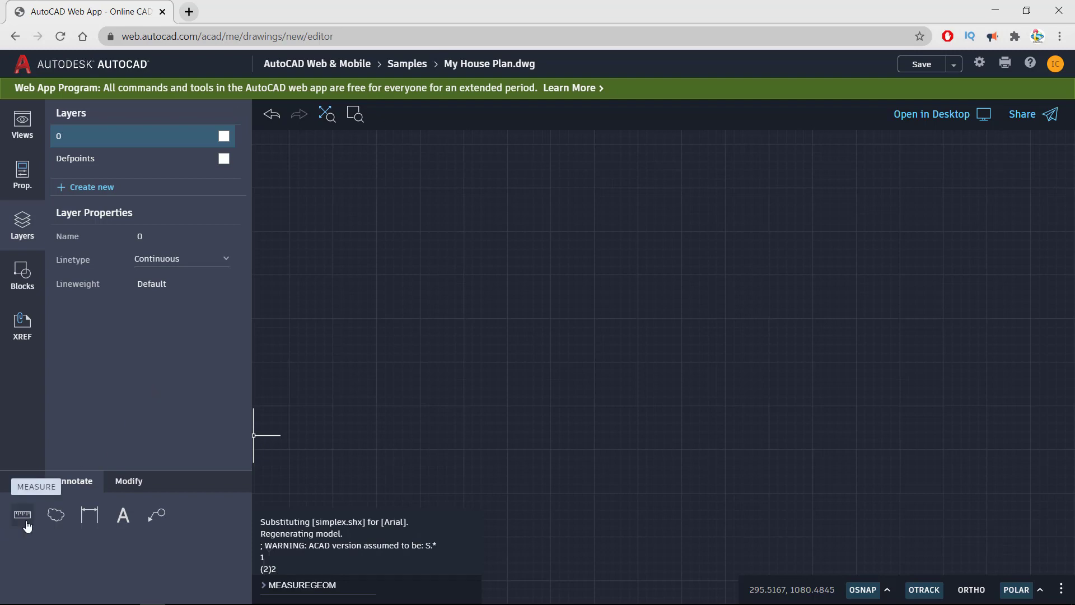
{"action": "key", "text": "Escape"}
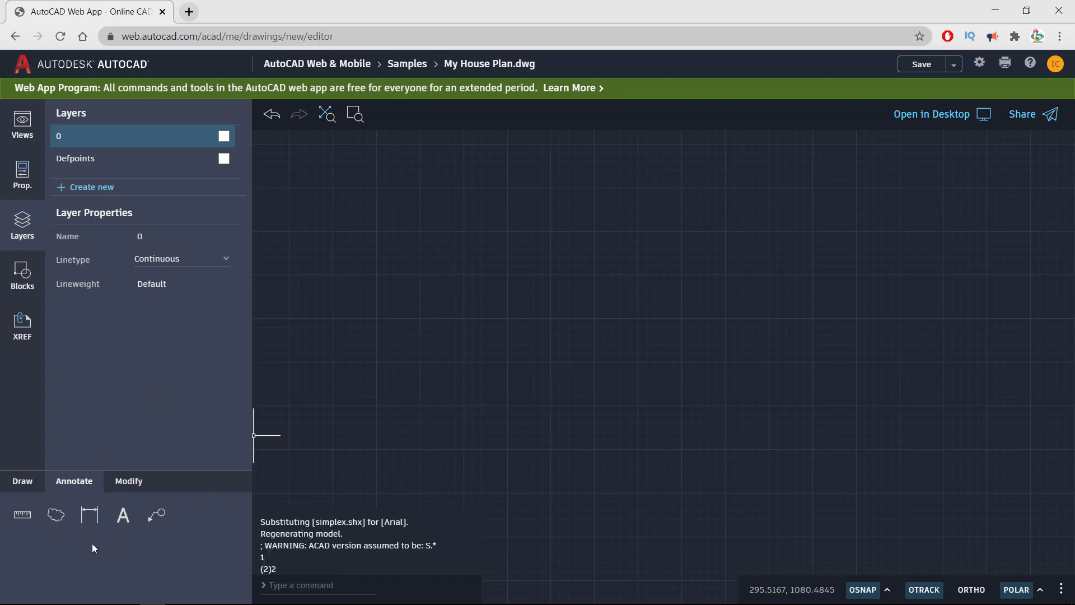
Start and cancel the multiline Text tool, leaving the Modify tools showing.
{"action": "left_click", "coordinate": [123, 515]}
{"action": "key", "text": "Escape"}
{"action": "left_click", "coordinate": [122, 515]}
{"action": "key", "text": "Escape"}
{"action": "left_click", "coordinate": [130, 482]}
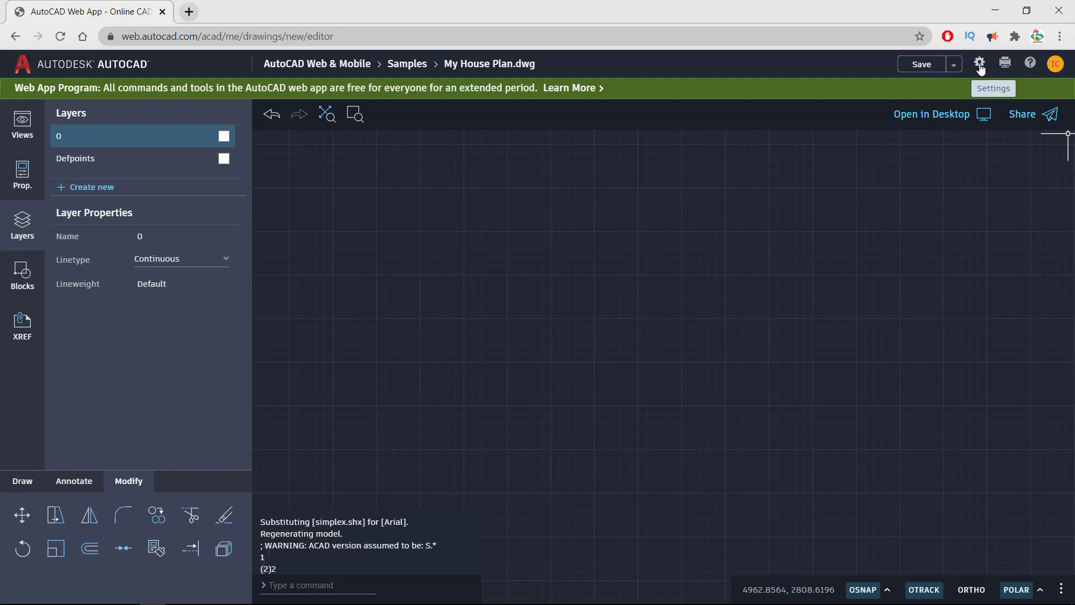
In the Units settings, set linear format to Architectural with 0'-0" precision.
{"action": "left_click", "coordinate": [981, 68]}
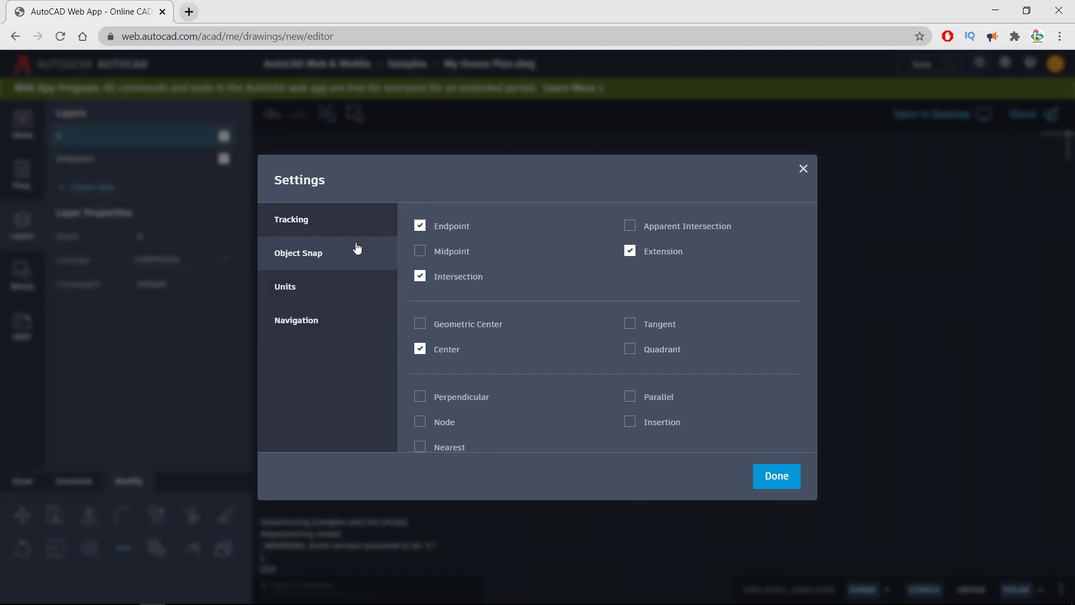
{"action": "left_click", "coordinate": [311, 294]}
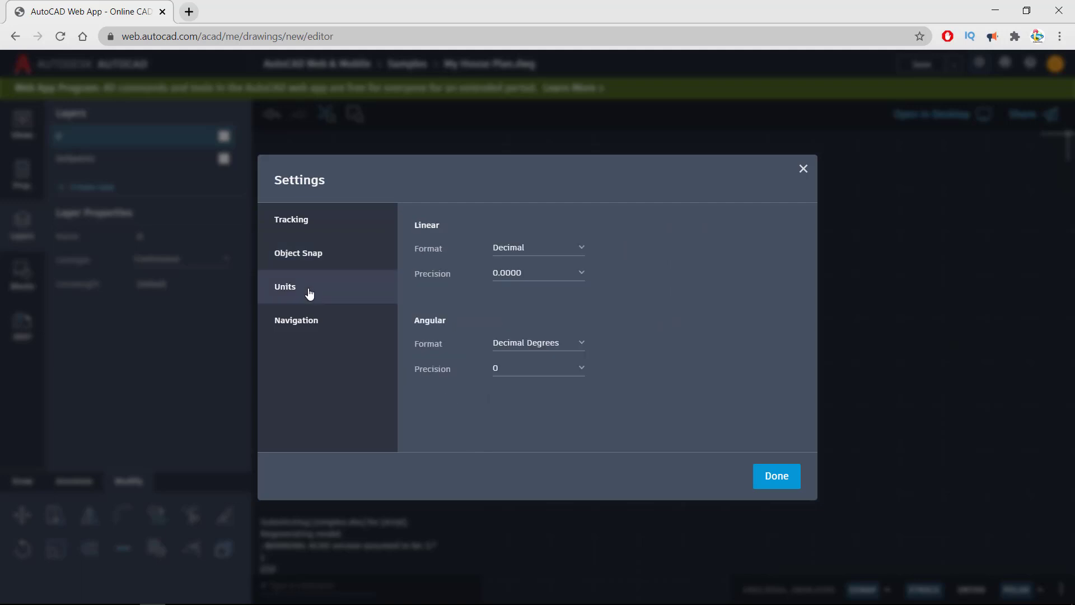
{"action": "left_click", "coordinate": [570, 254]}
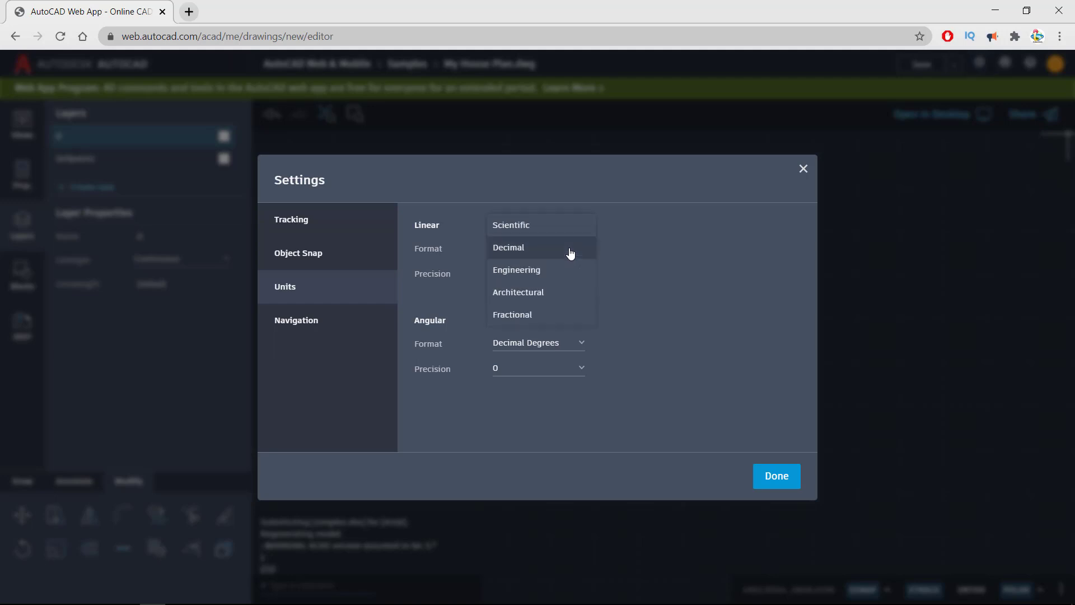
{"action": "left_click", "coordinate": [529, 296]}
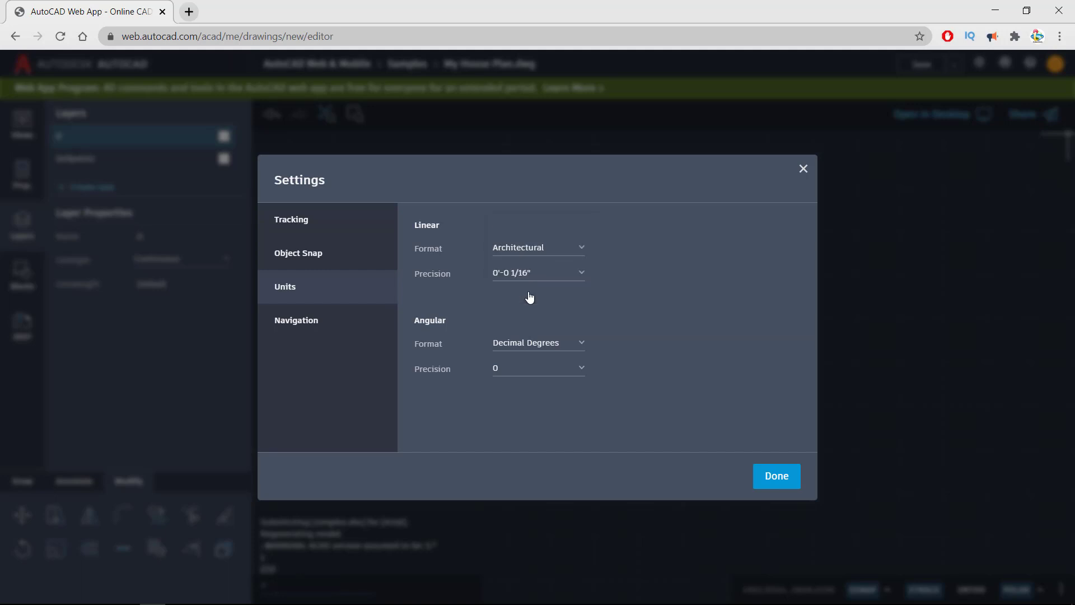
{"action": "left_click", "coordinate": [576, 276]}
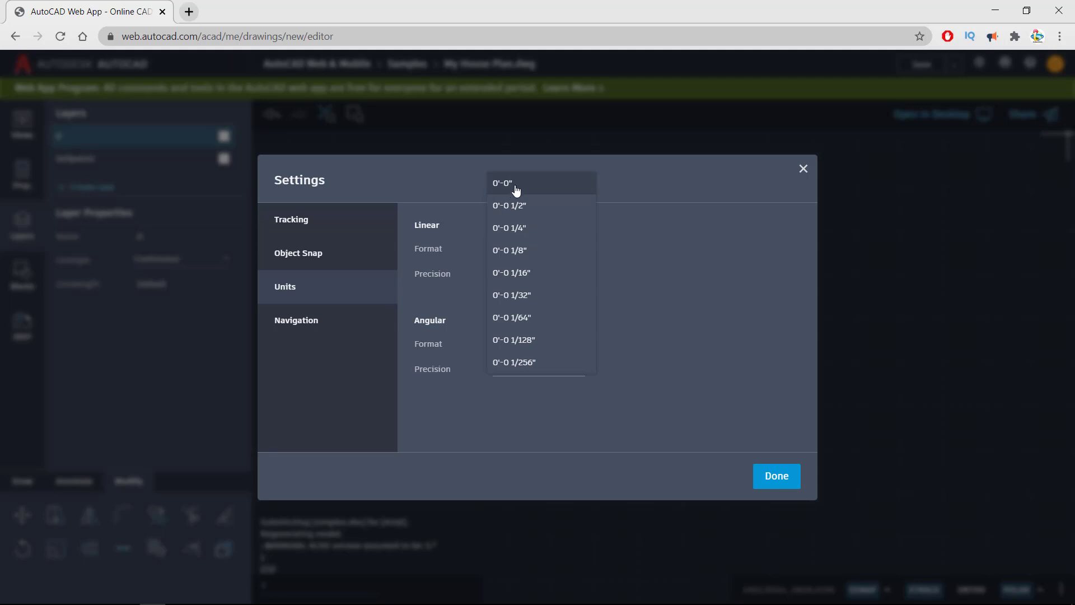
{"action": "left_click", "coordinate": [513, 191]}
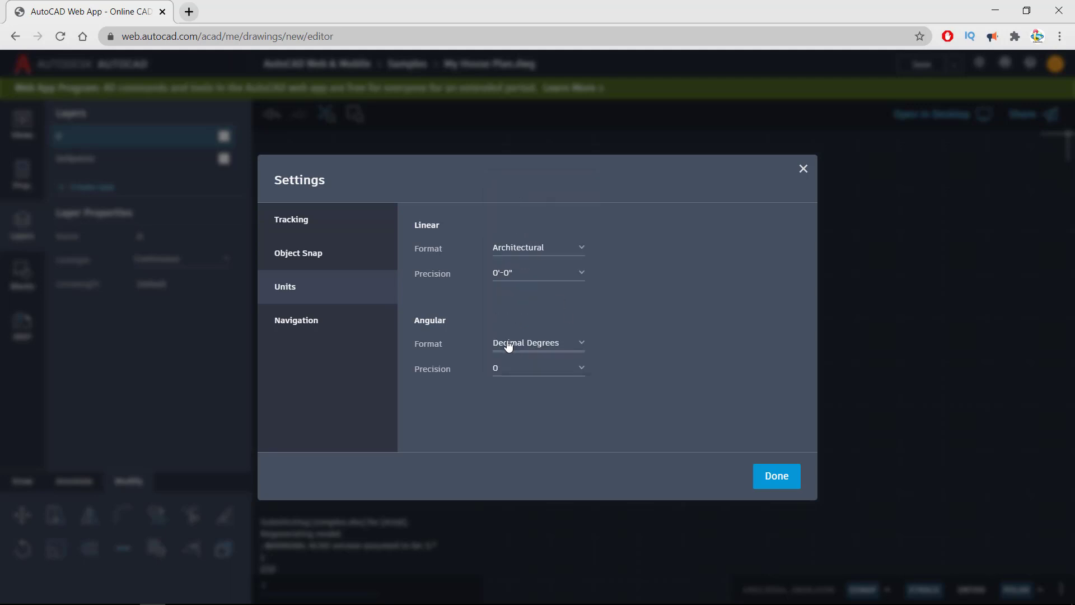
Set angular format to degrees/minutes/seconds with 0d00'00.0" precision.
{"action": "left_click", "coordinate": [536, 350]}
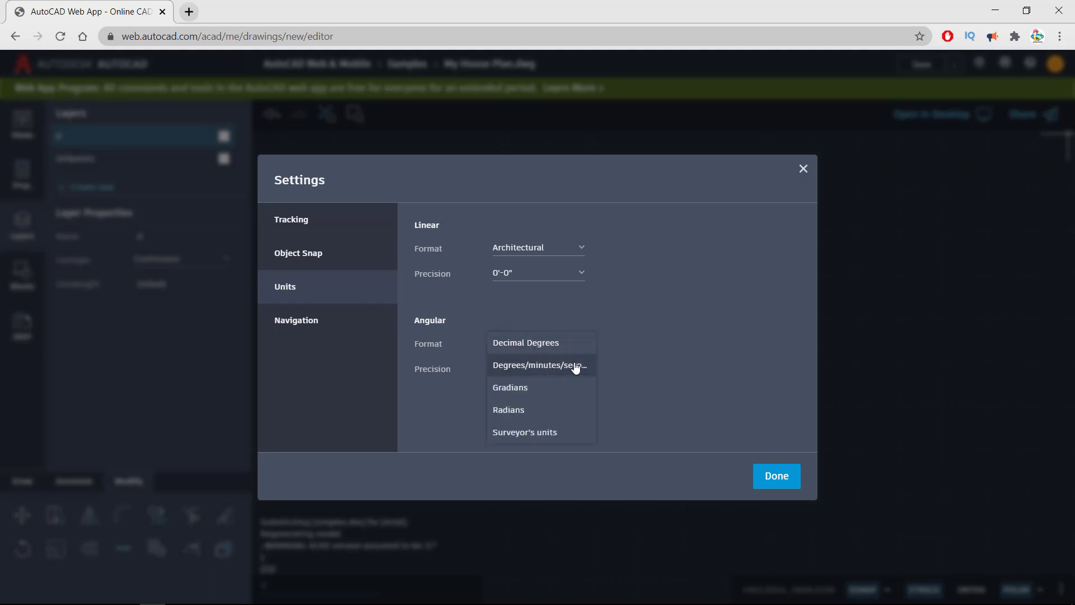
{"action": "left_click", "coordinate": [576, 366]}
{"action": "left_click", "coordinate": [524, 368]}
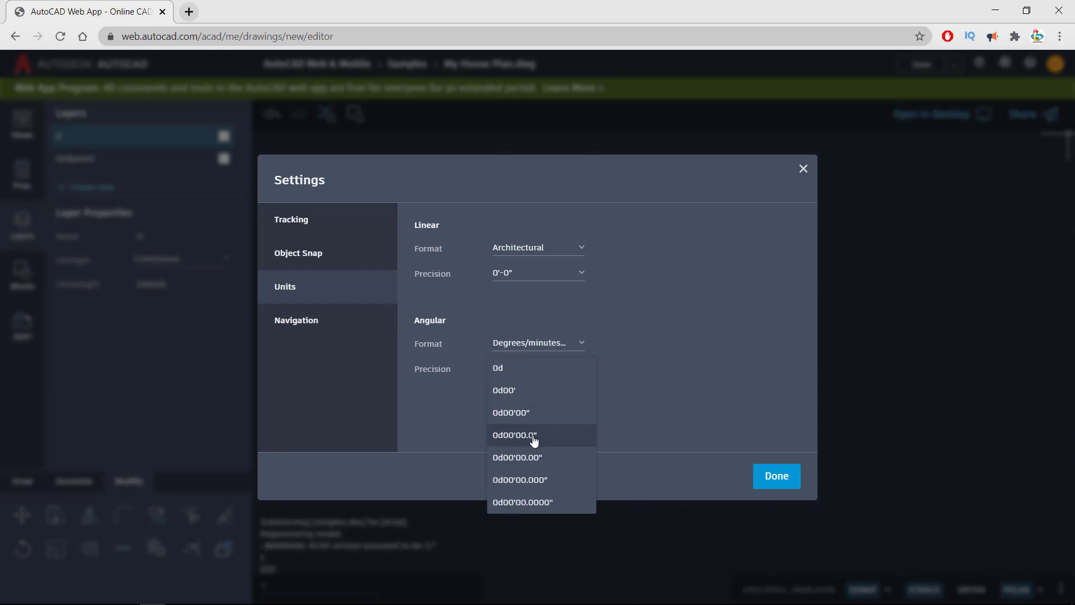
{"action": "left_click", "coordinate": [525, 443]}
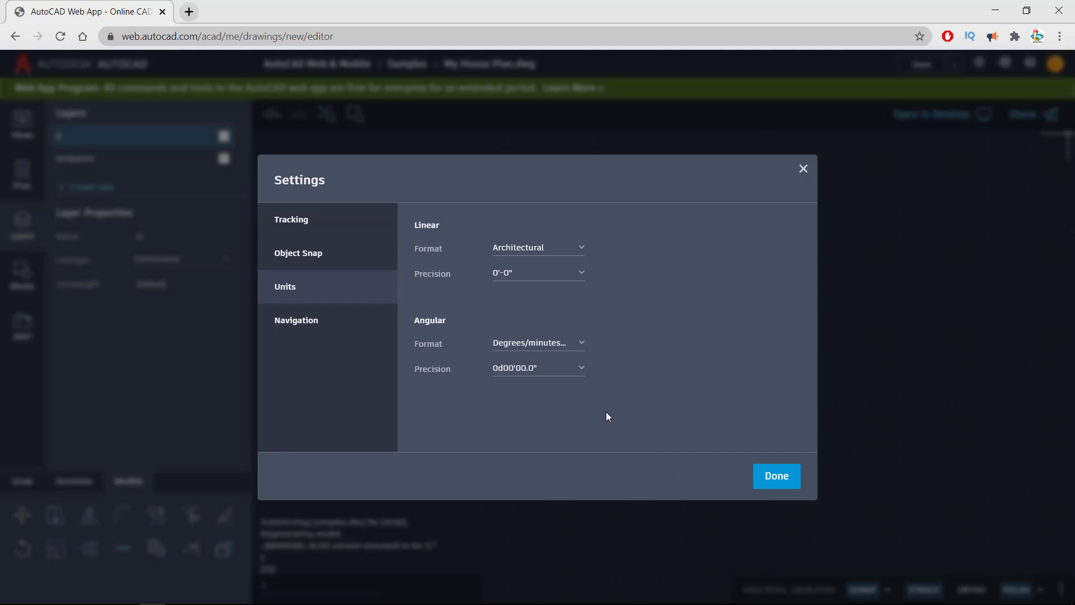
Confirm the unit settings with Done so coordinates display in feet and inches.
{"action": "left_click", "coordinate": [771, 477]}
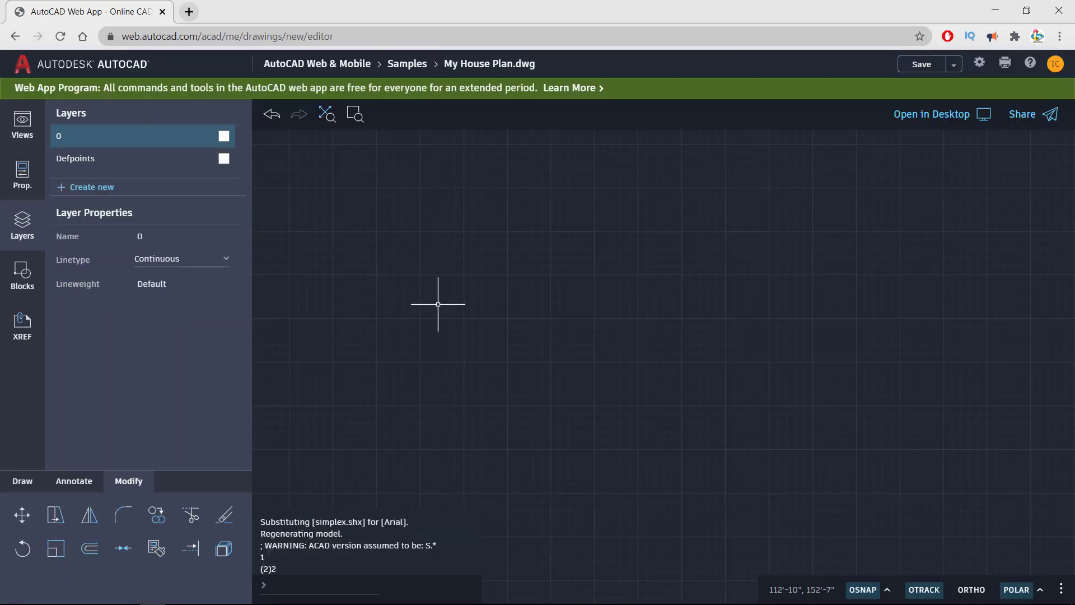